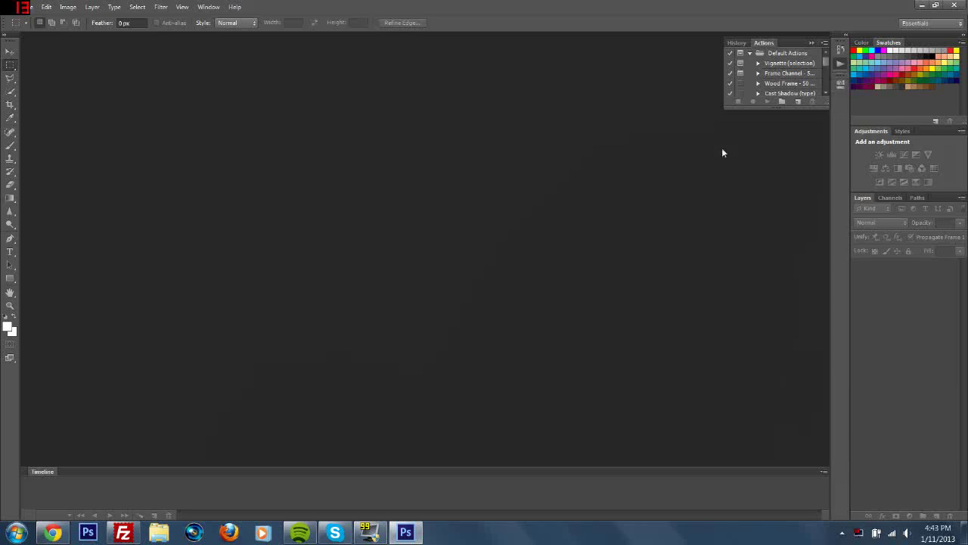
Collapse the floating Actions panel and start a new document from the File menu.
click(812, 43)
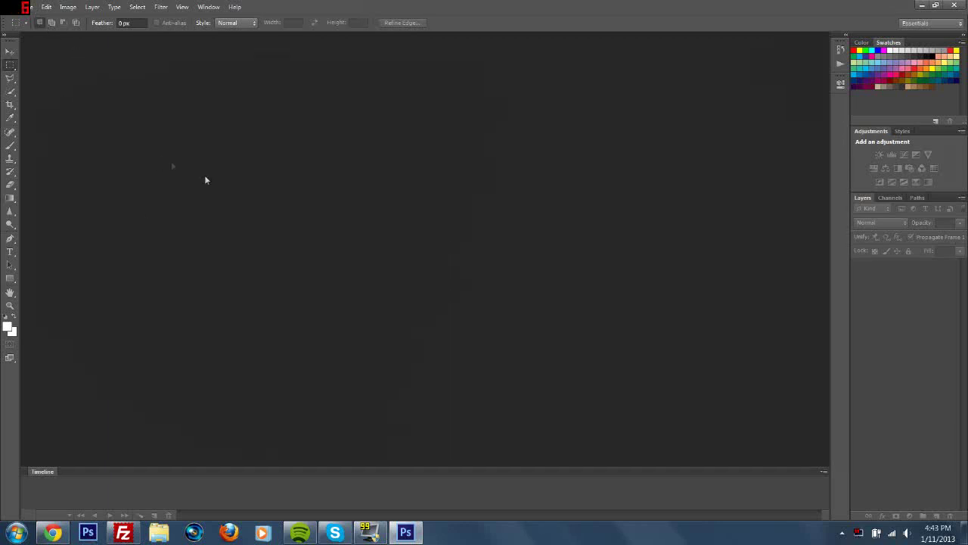
click(34, 8)
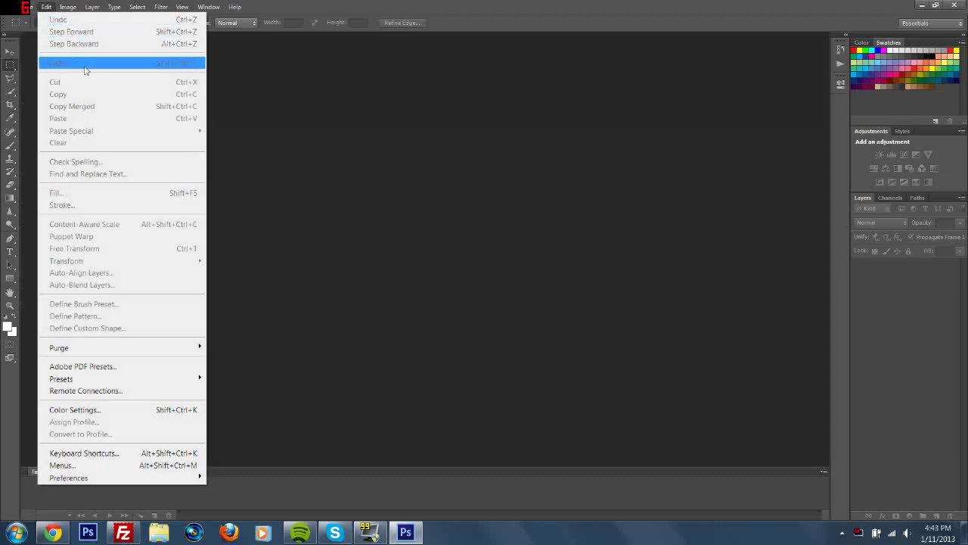
Create the 500 × 100 px white Untitled-1 document and set the Brush foreground to white.
click(37, 20)
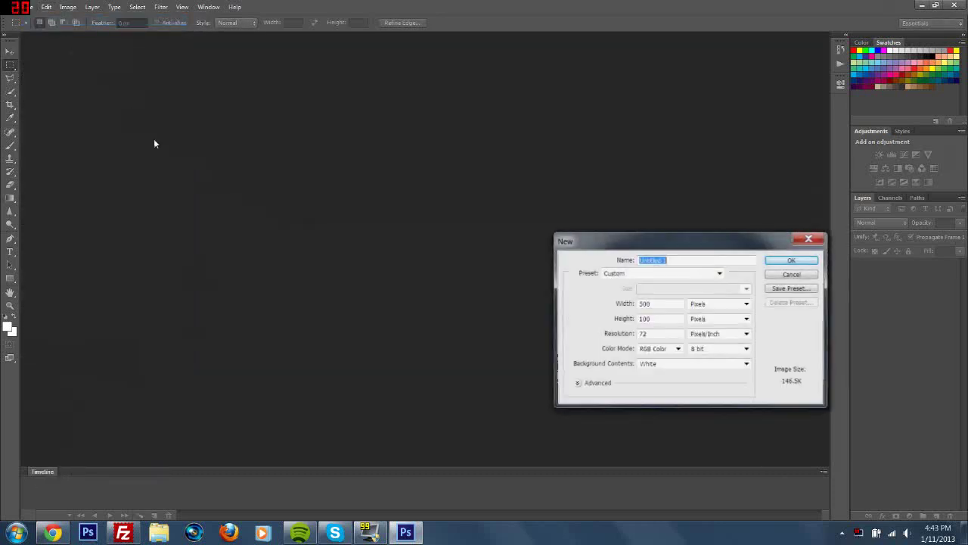
click(792, 259)
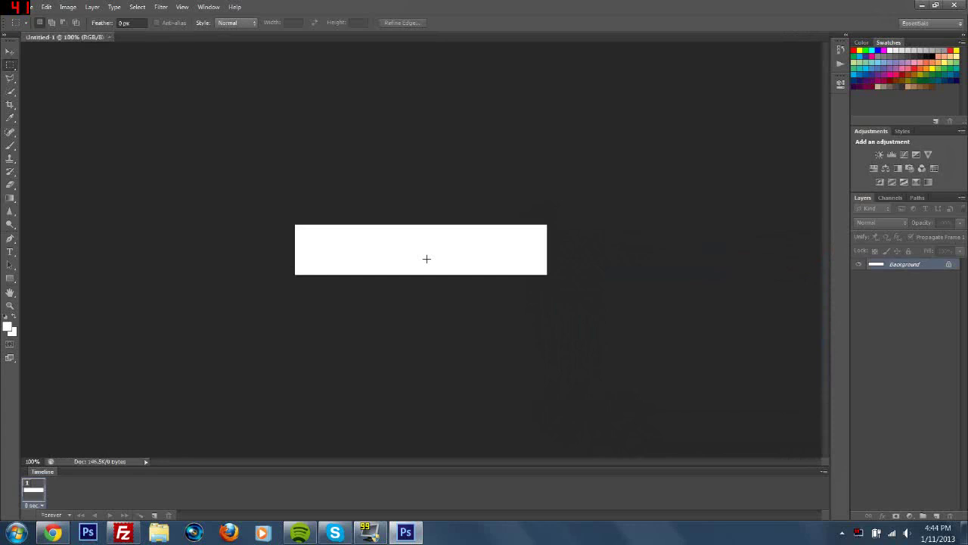
click(11, 145)
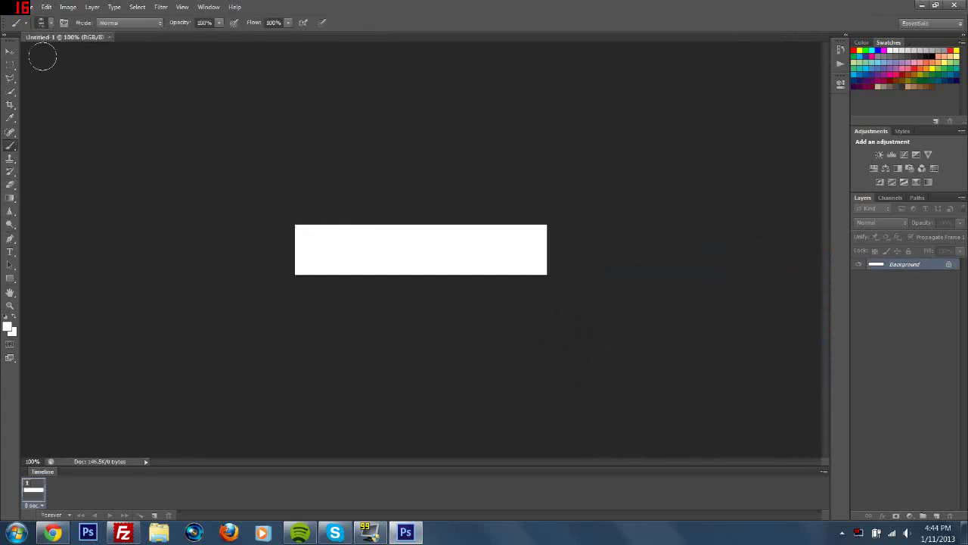
click(9, 327)
click(561, 430)
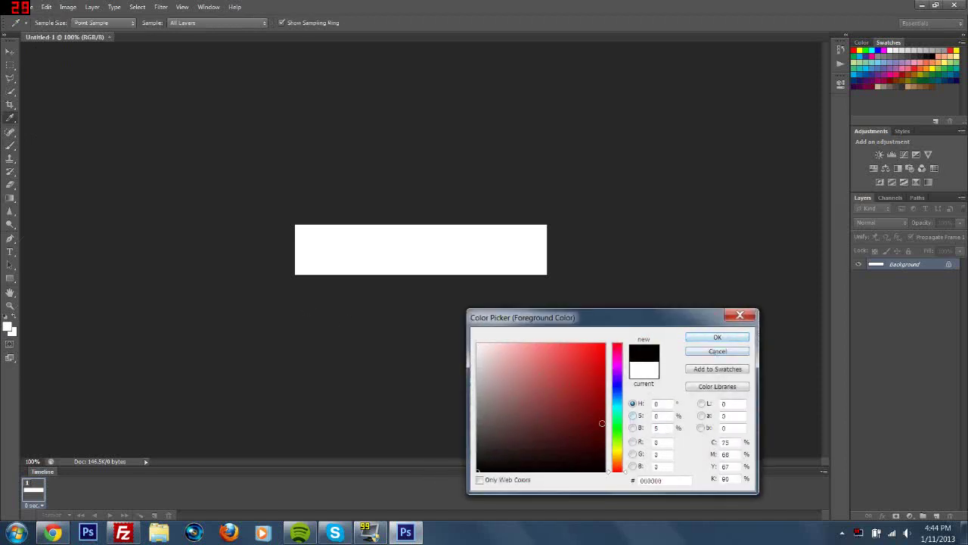
click(434, 277)
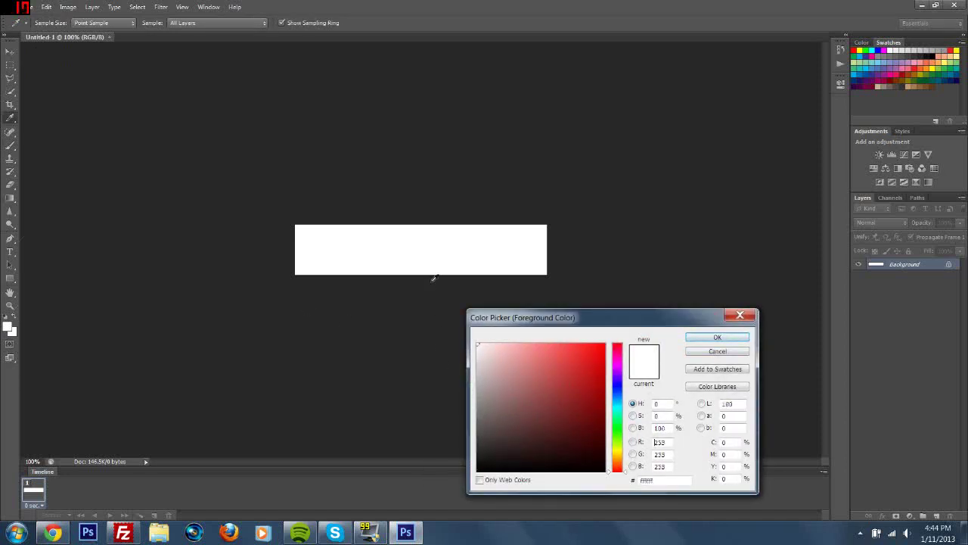
click(717, 337)
Fill the canvas with black using the Paint Bucket and a black foreground colour.
drag(10, 198, 53, 205)
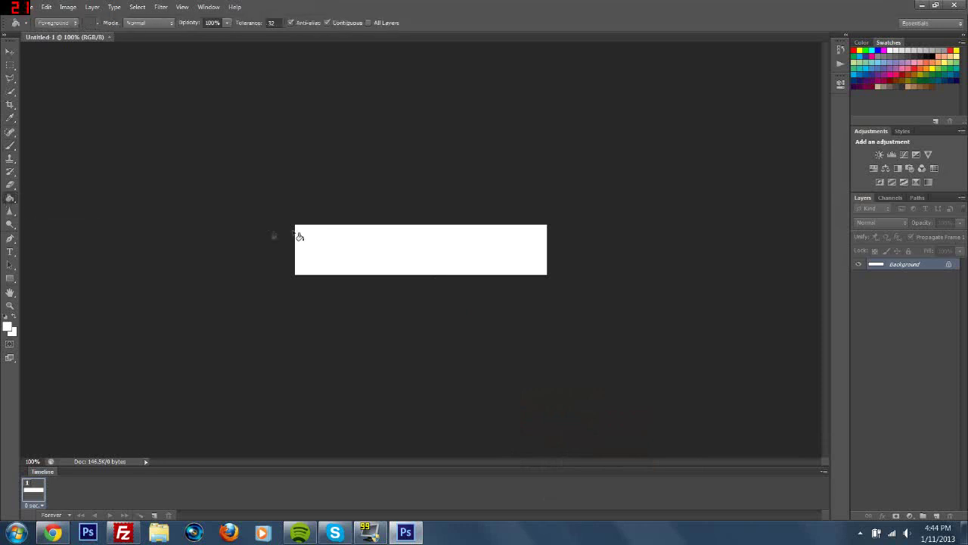
click(9, 328)
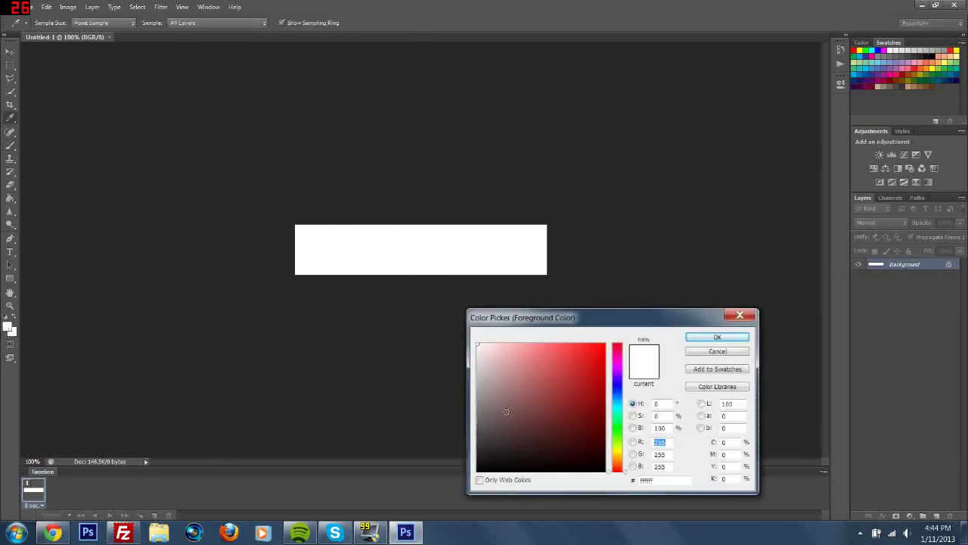
click(499, 469)
click(717, 337)
click(428, 248)
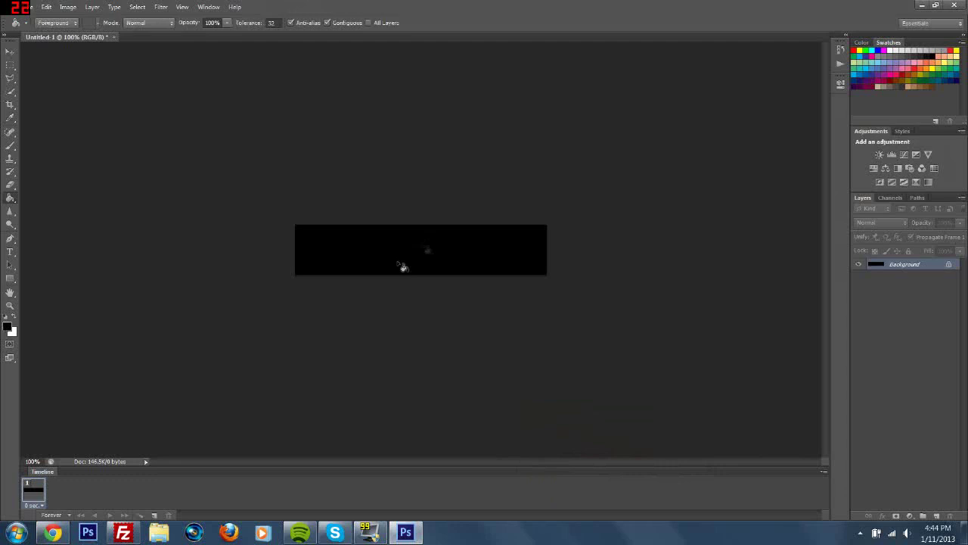
Select the Brush tool with a near-white (RGB 235) foreground colour.
click(8, 328)
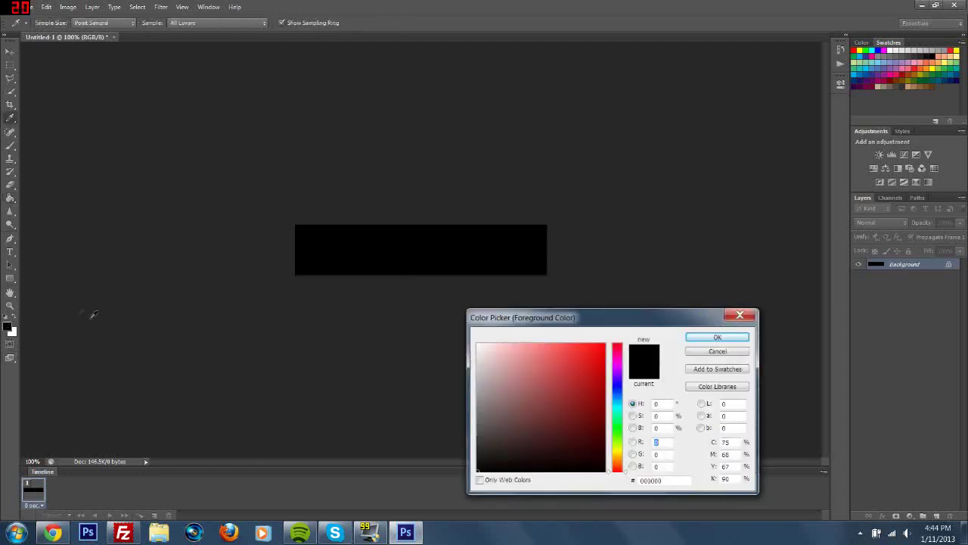
click(739, 315)
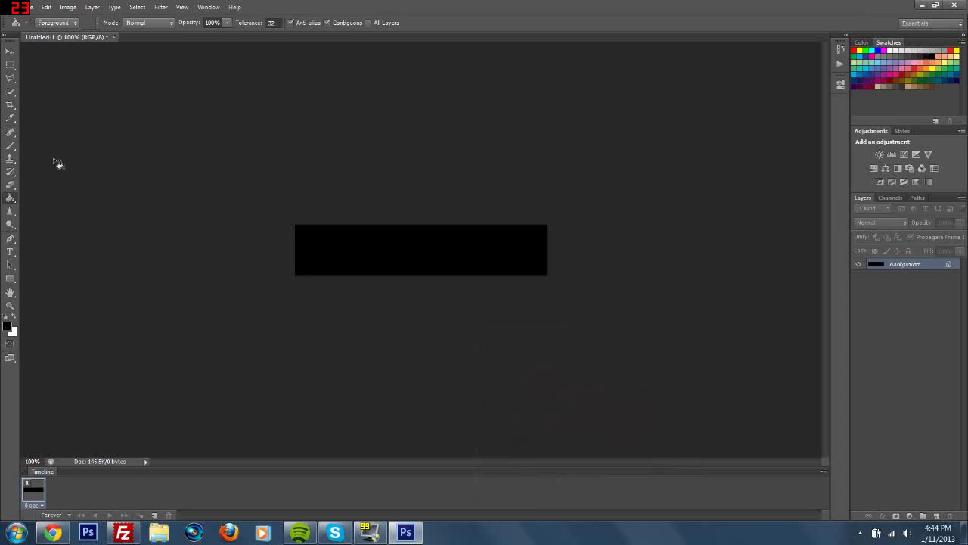
click(11, 147)
click(7, 327)
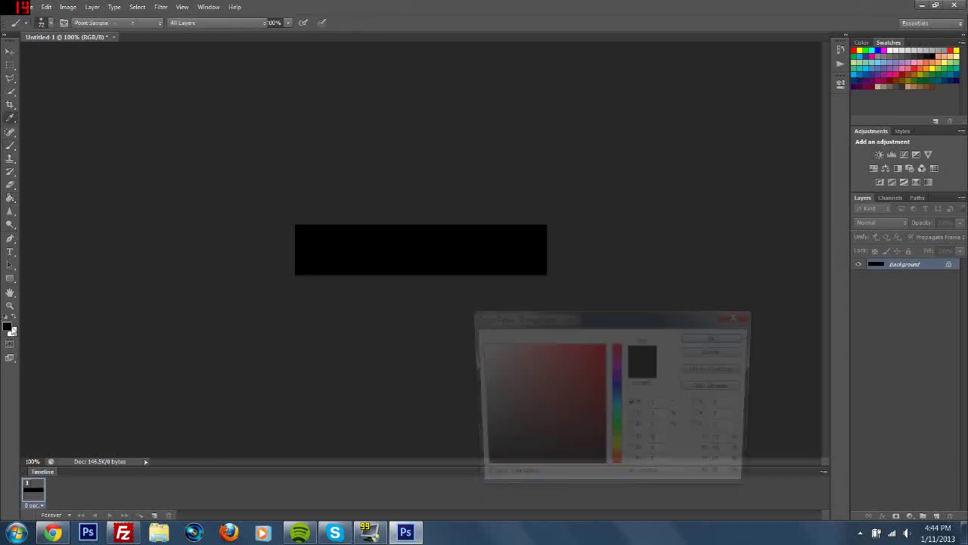
mouse_move(553, 454)
mouse_down()
mouse_move(522, 385)
mouse_move(478, 344)
mouse_up()
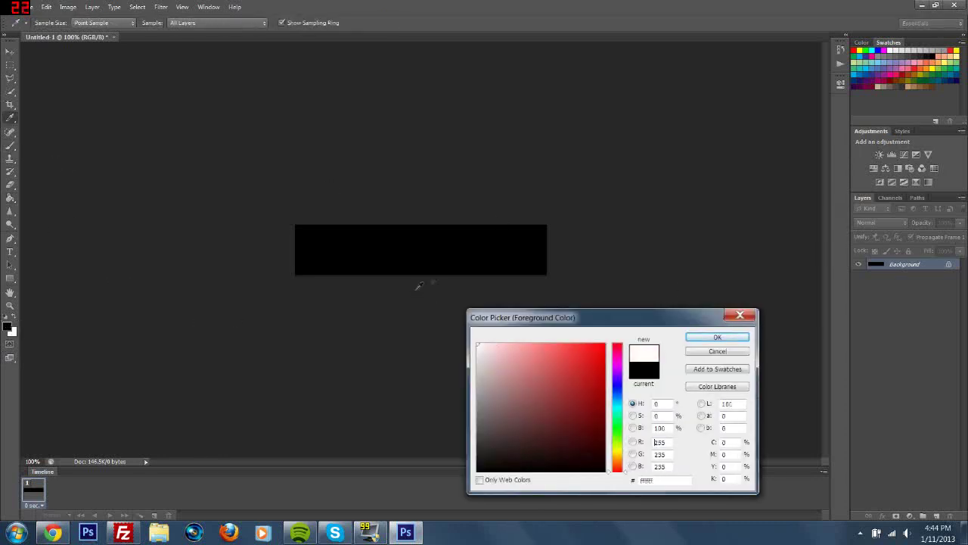
click(717, 336)
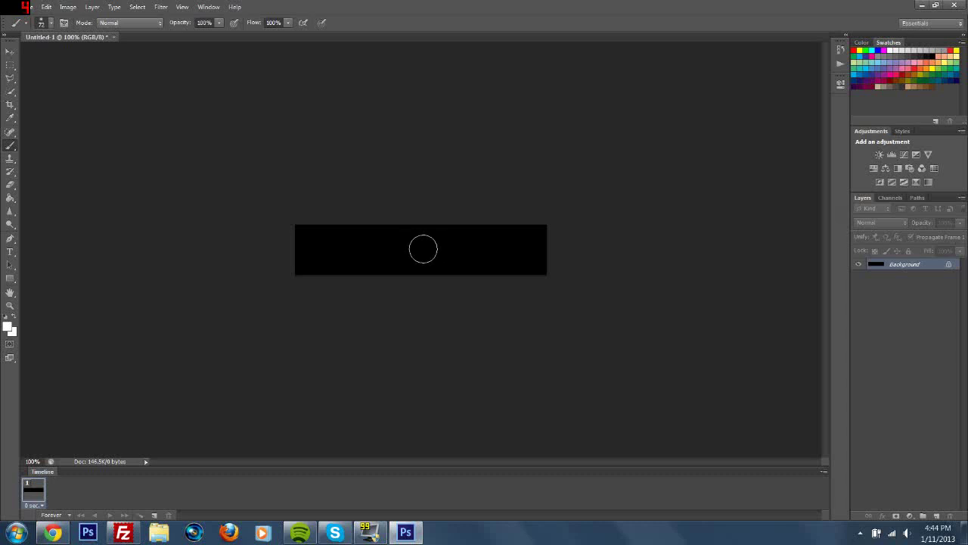
Paint a white dot on the Background layer, then undo it.
click(424, 249)
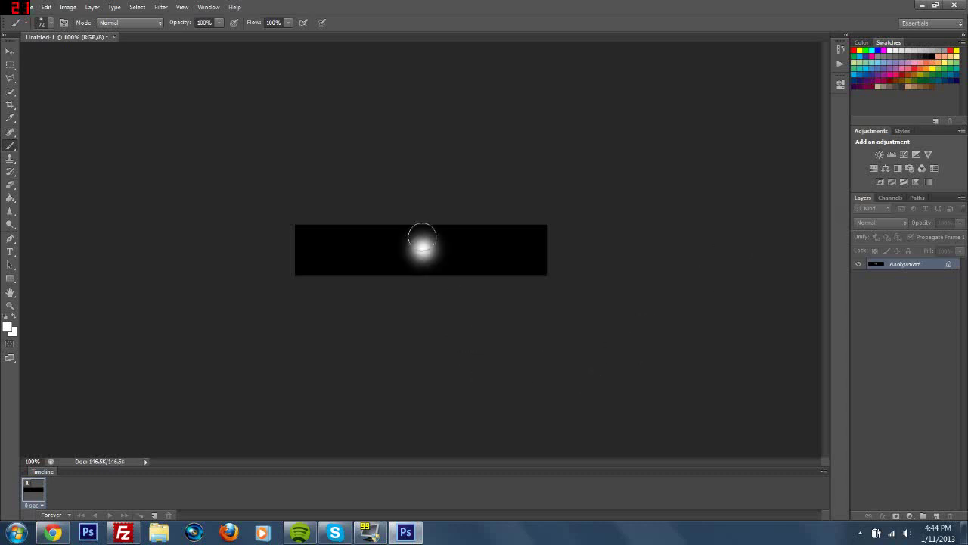
right_click(916, 264)
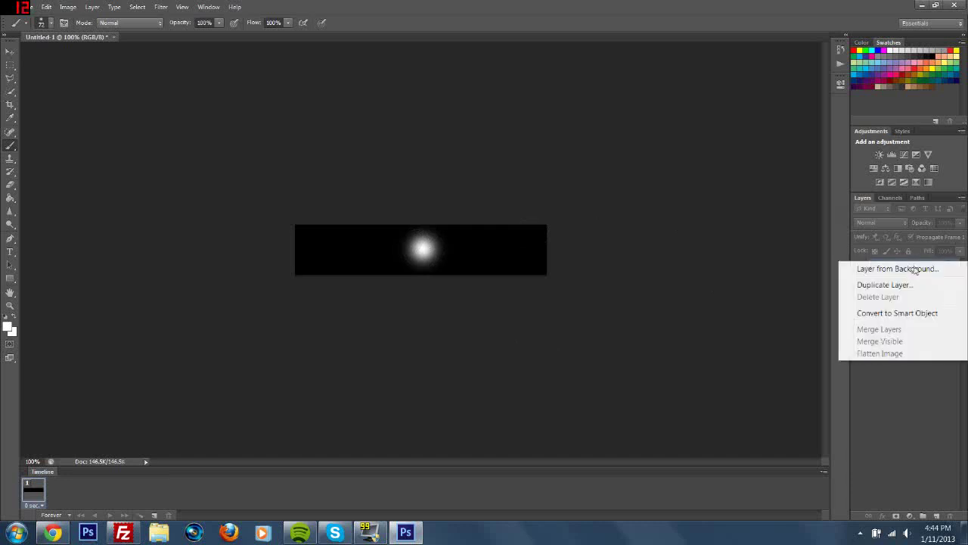
click(902, 376)
key(ctrl+z)
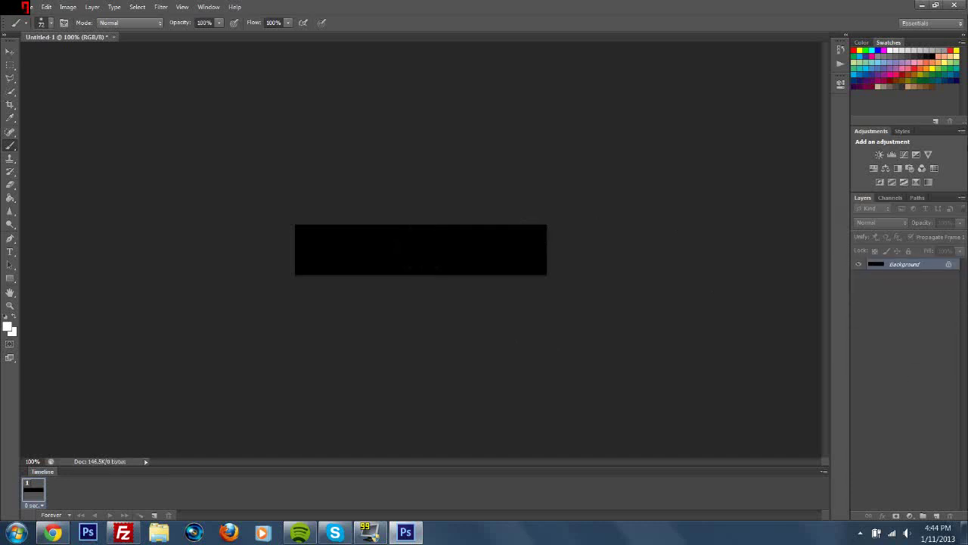
Add Layer 1 and paint a soft white dot at the canvas centre.
click(962, 197)
click(810, 203)
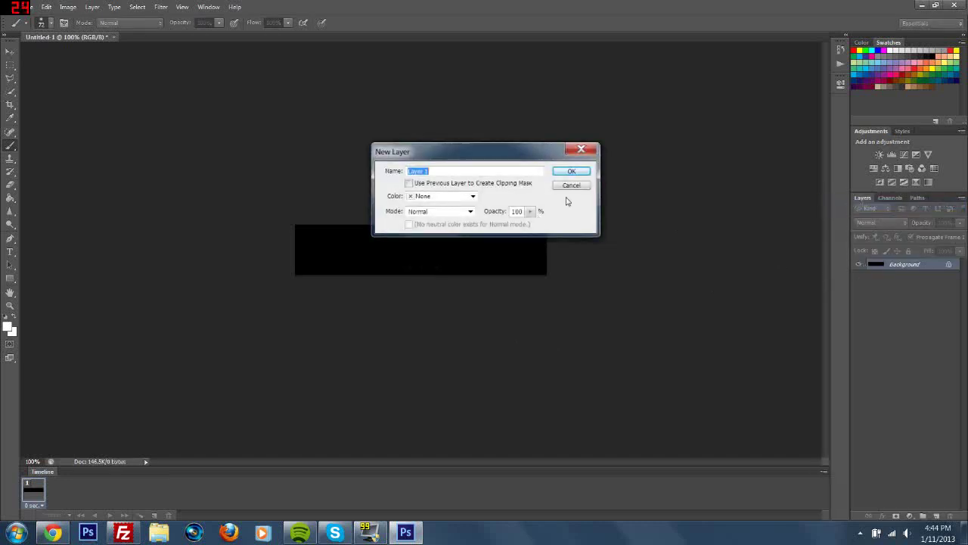
click(570, 172)
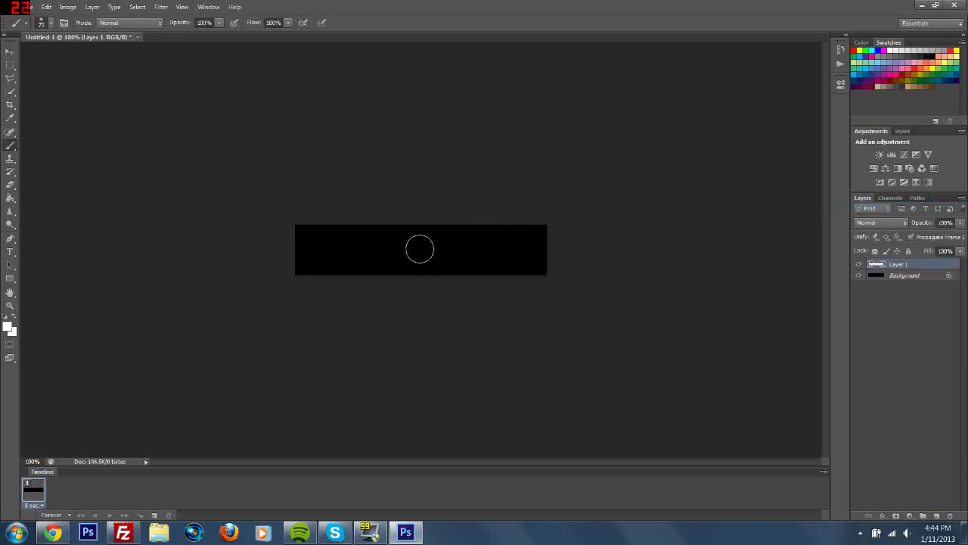
click(421, 249)
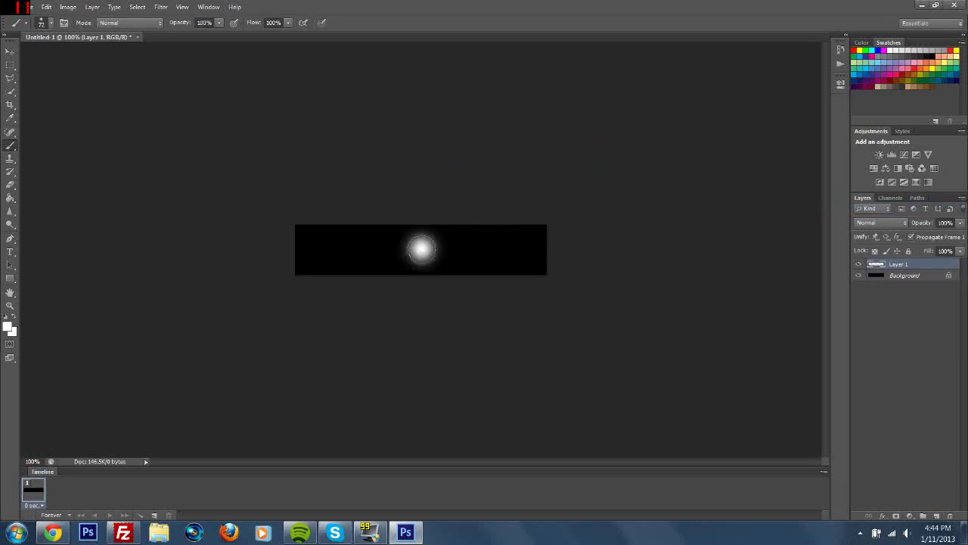
click(47, 7)
Scale Layer 1's dot wider on both sides and flatten it into a thin streak, then apply.
mouse_move(106, 267)
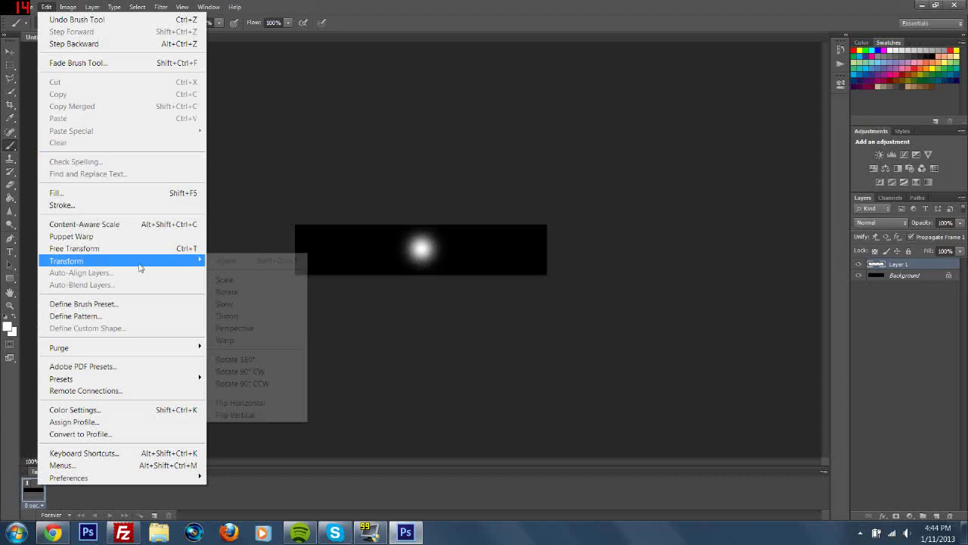
click(225, 279)
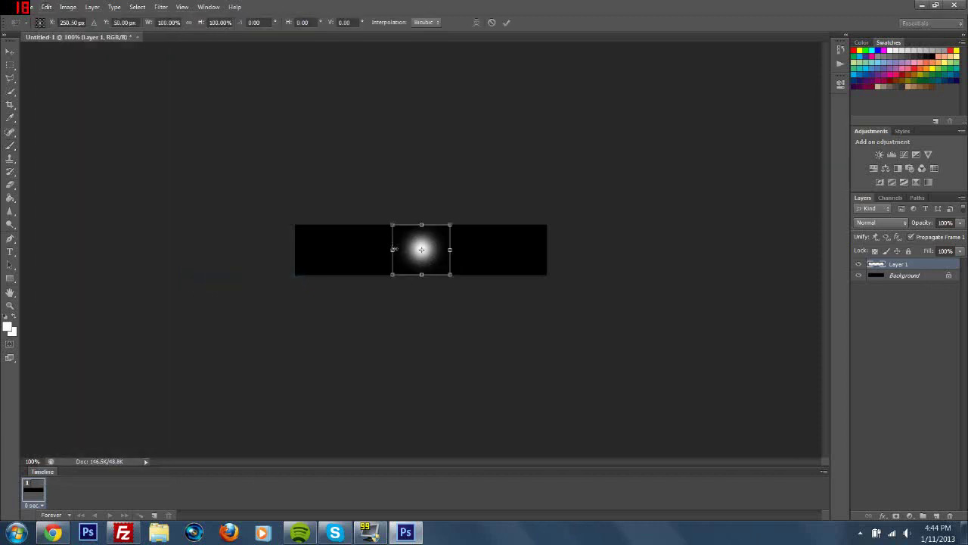
drag(393, 249, 352, 250)
drag(450, 250, 488, 250)
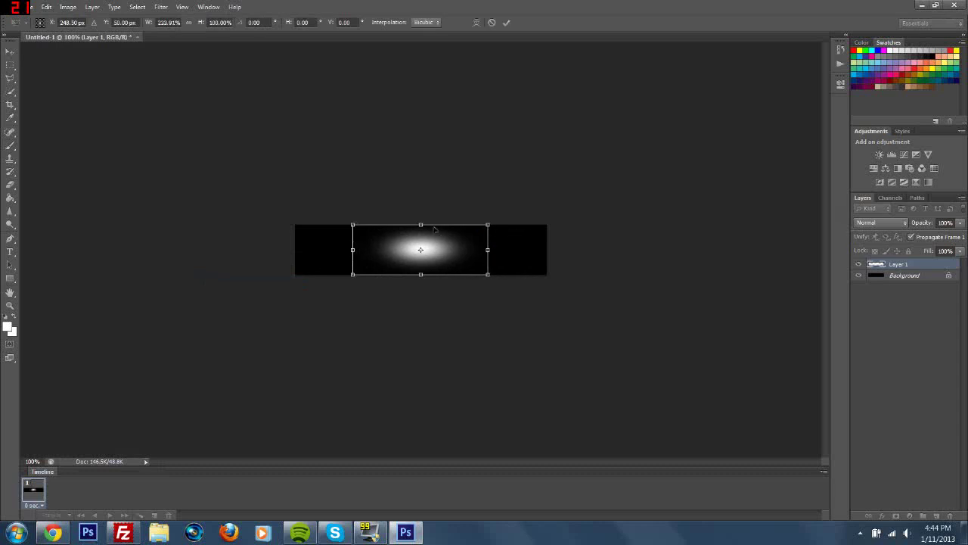
drag(421, 225, 441, 250)
click(10, 51)
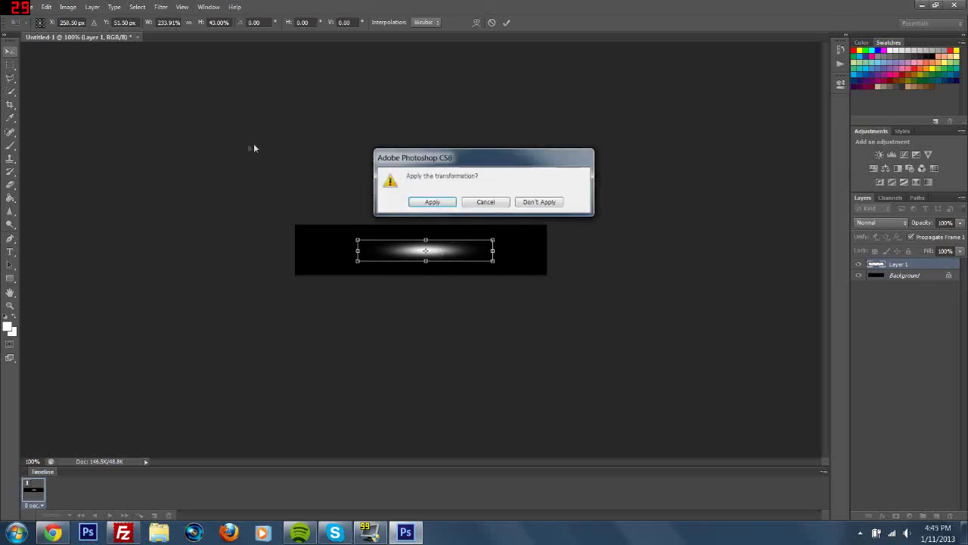
click(431, 202)
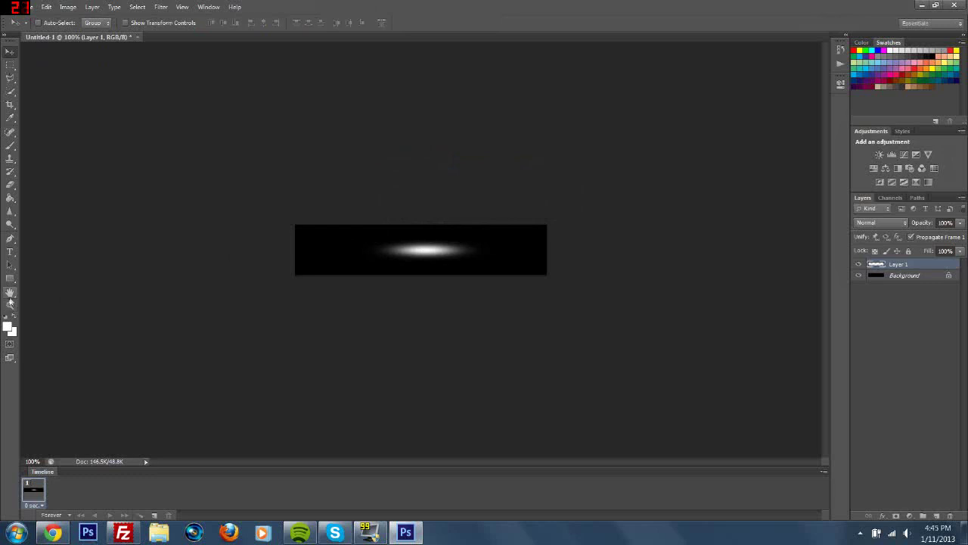
Add Layer 2 and brush a soft white stroke over the streak's centre.
click(10, 145)
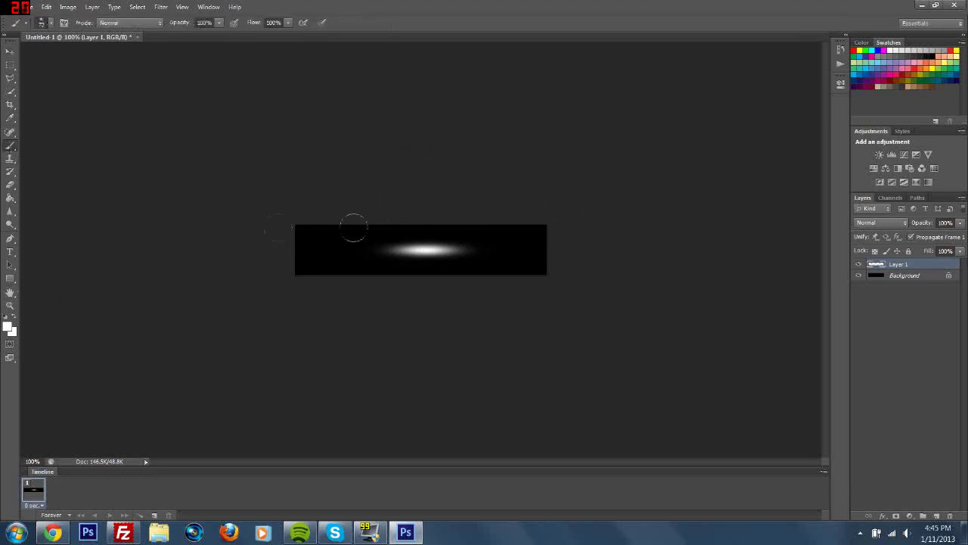
click(961, 197)
click(832, 203)
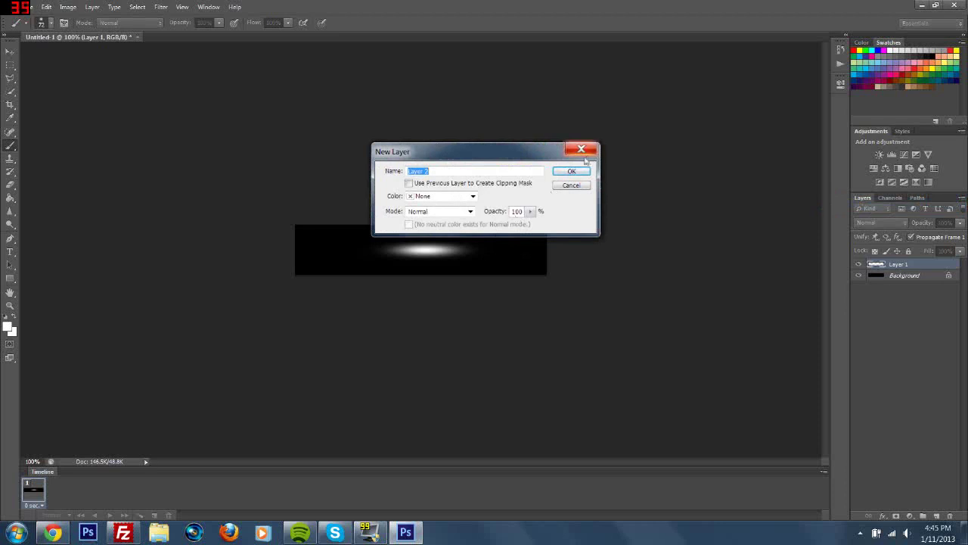
key(Return)
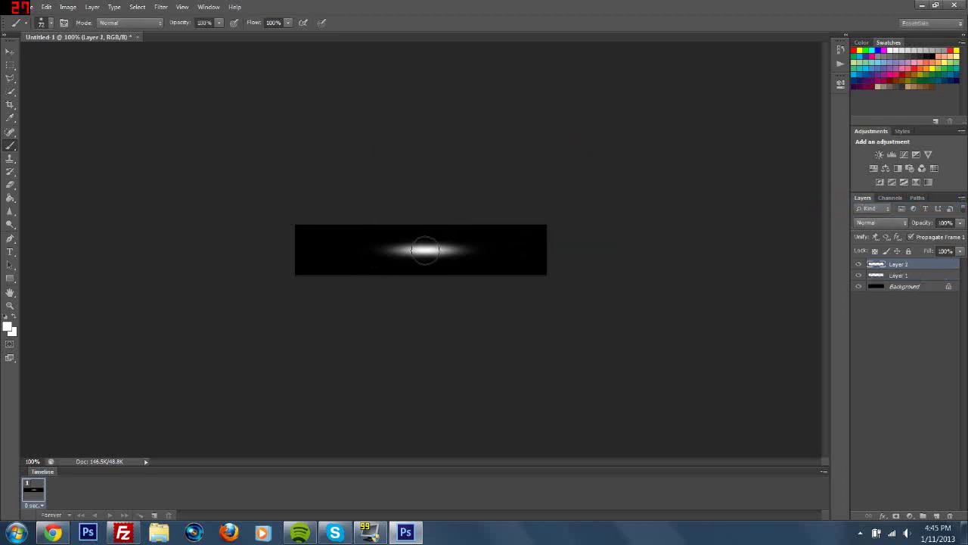
mouse_move(425, 251)
mouse_down()
mouse_move(424, 241)
mouse_move(423, 259)
mouse_up()
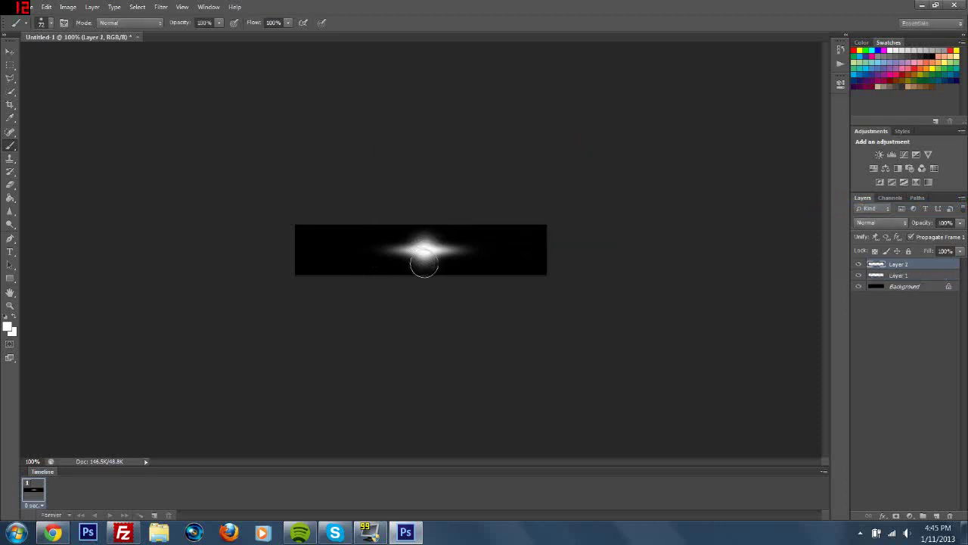
Scale Layer 2's glow down to 77% height by dragging its top handle.
right_click(910, 265)
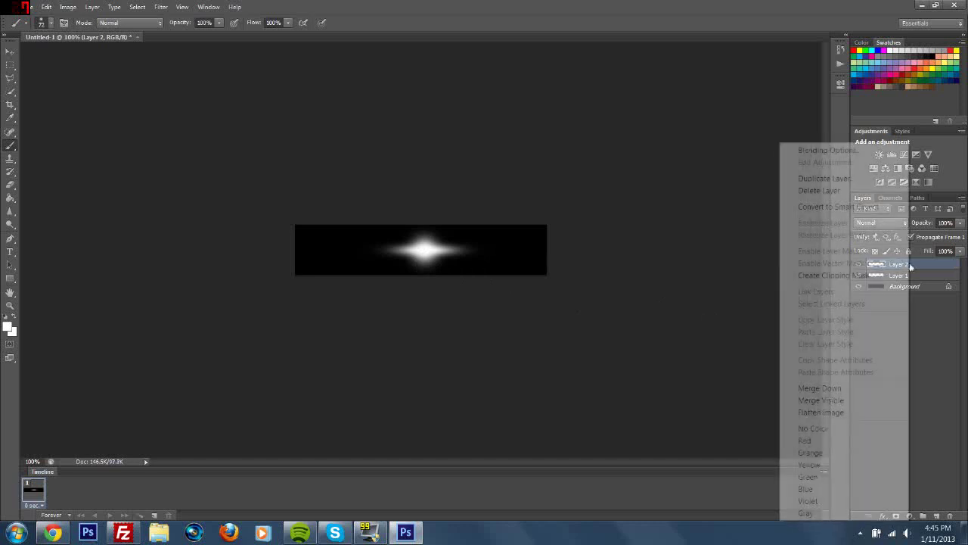
click(46, 7)
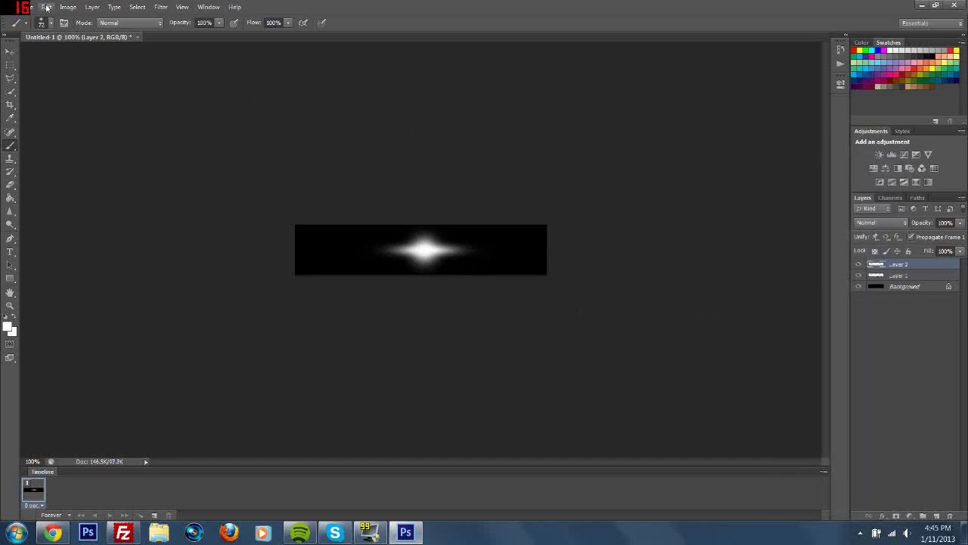
click(46, 7)
mouse_move(189, 260)
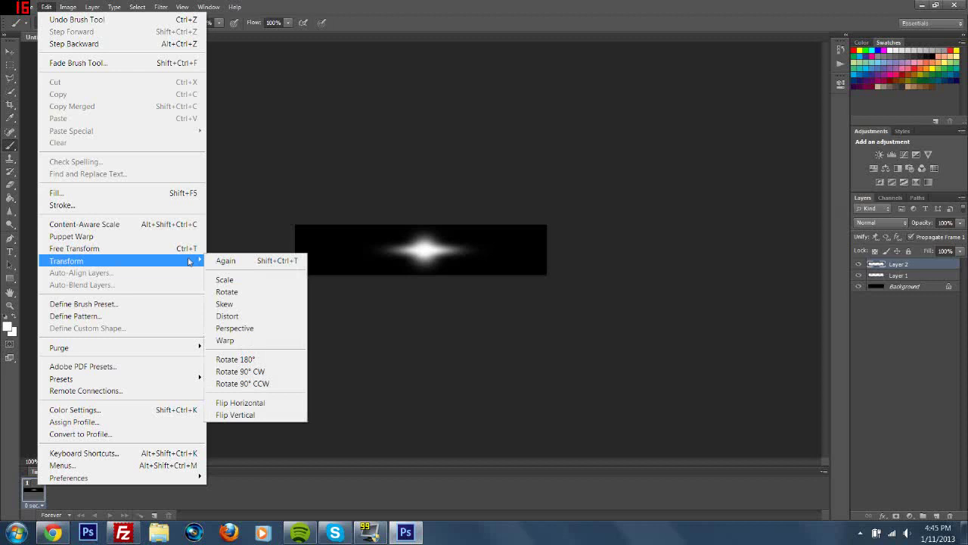
click(224, 279)
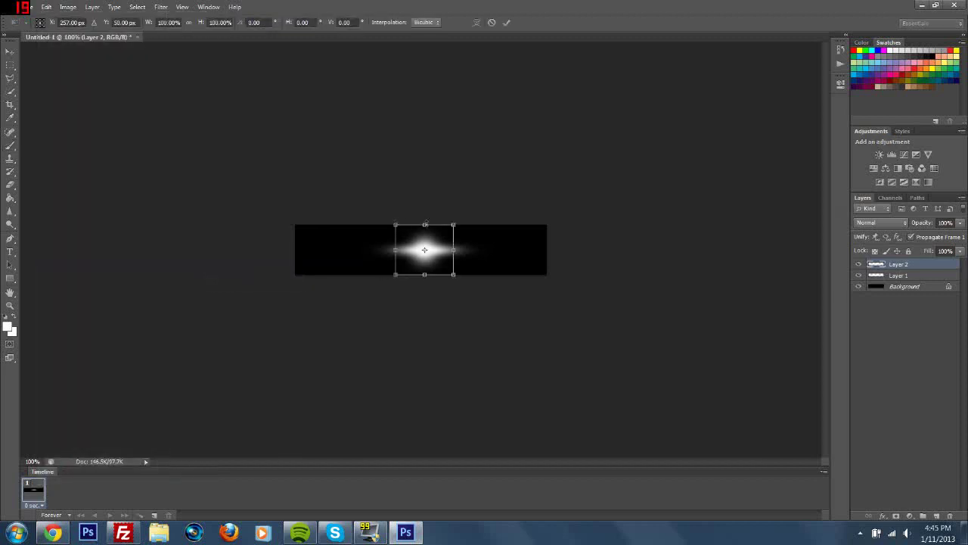
mouse_move(425, 224)
mouse_down()
mouse_move(428, 250)
mouse_move(427, 232)
mouse_up()
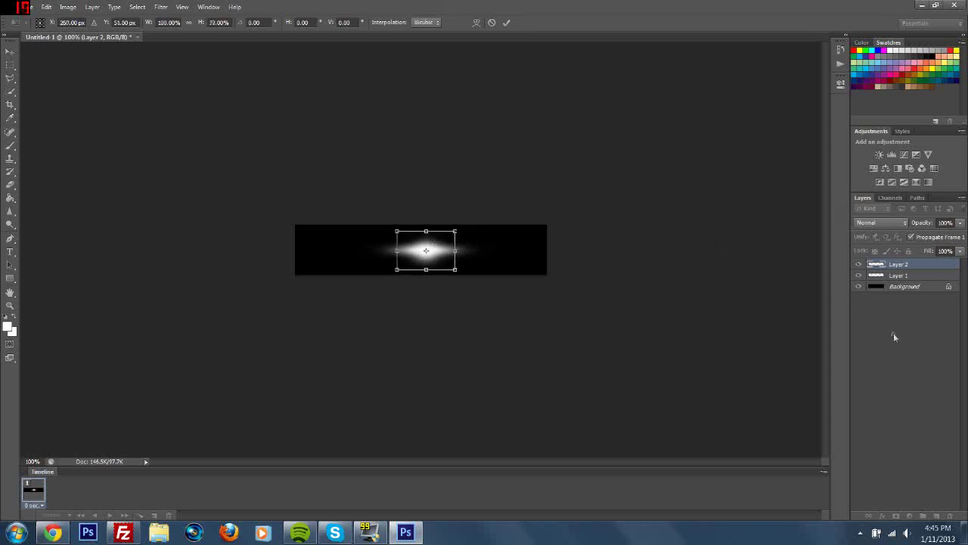
click(10, 51)
Apply the scale, add Layer 3, and paint a soft white dab at the glow's centre.
click(426, 202)
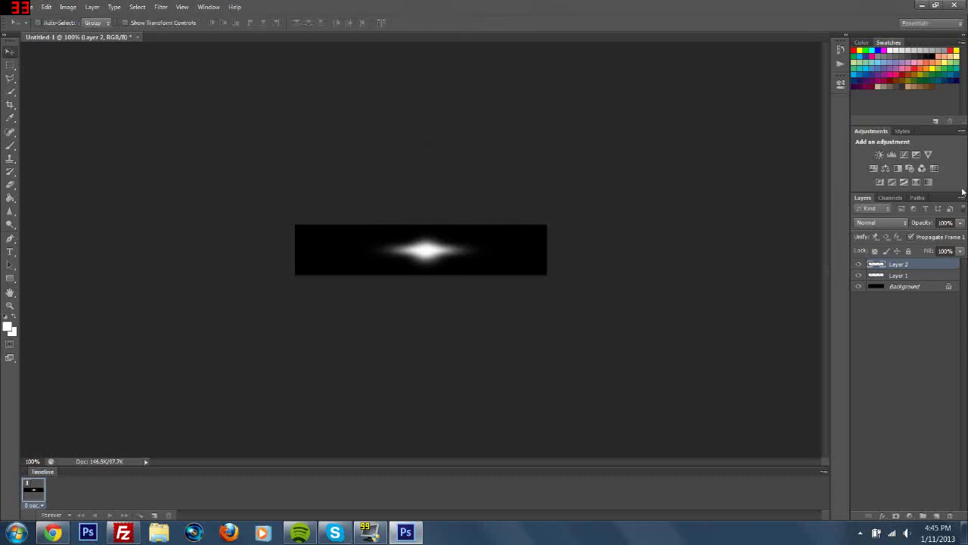
click(962, 197)
click(840, 206)
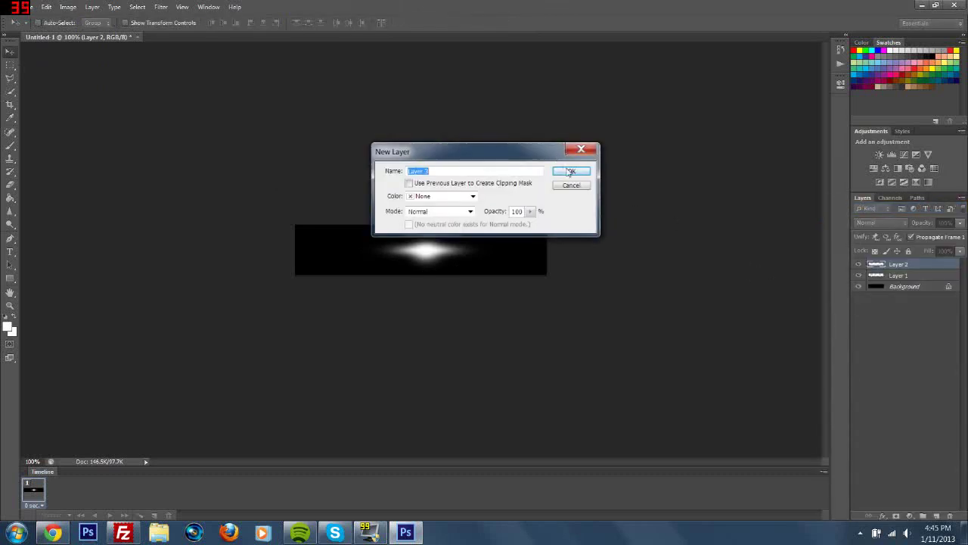
click(570, 172)
click(10, 145)
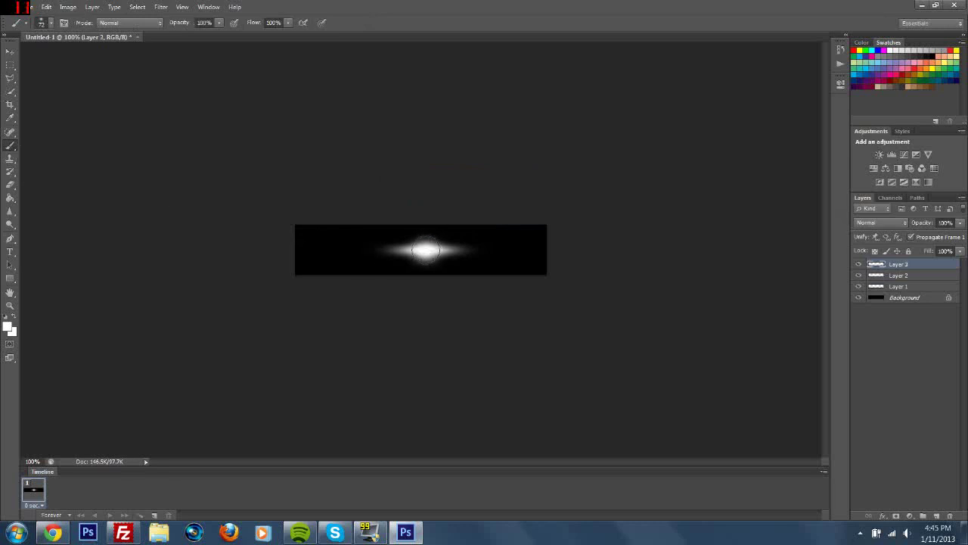
click(426, 251)
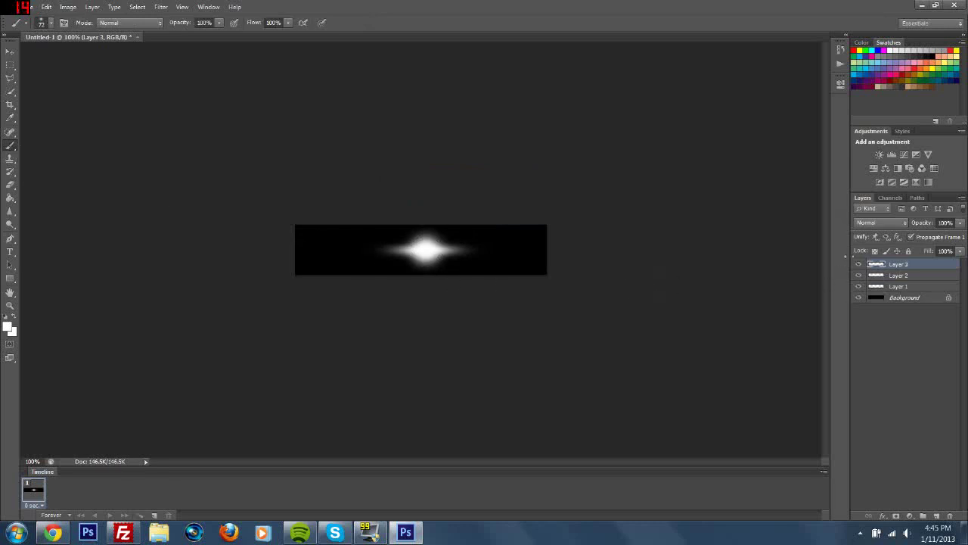
click(46, 8)
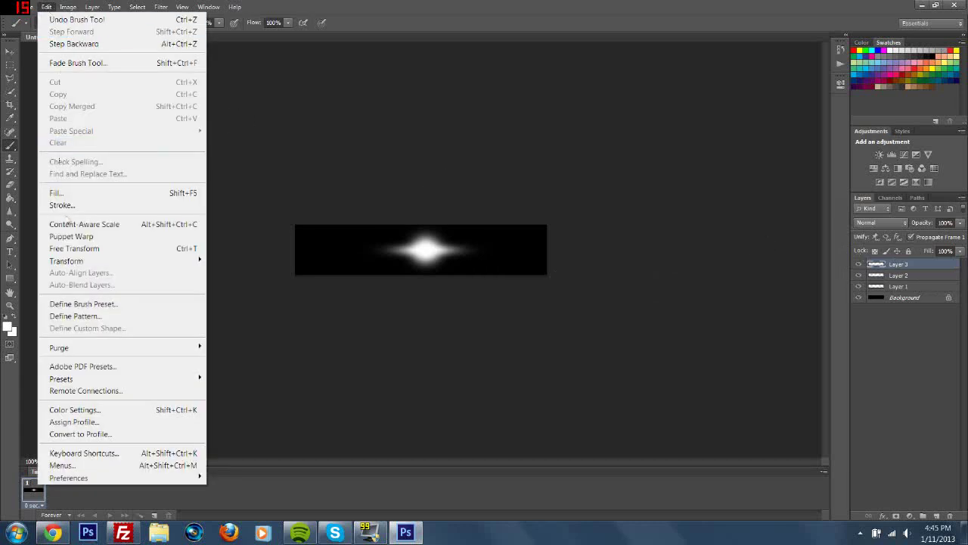
Stretch Layer 3's dab far out to both sides of the canvas.
mouse_move(184, 265)
click(215, 278)
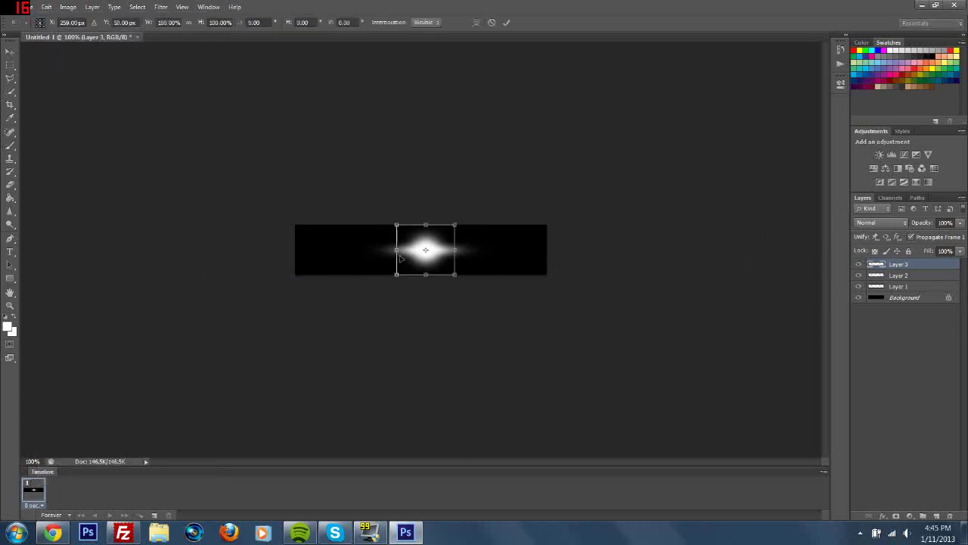
drag(396, 250, 268, 233)
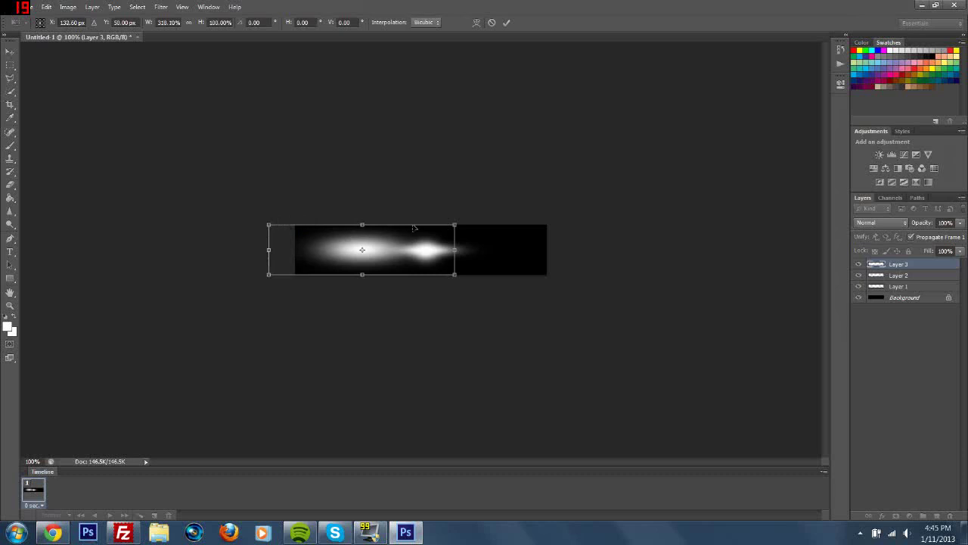
drag(454, 250, 593, 258)
drag(268, 251, 266, 250)
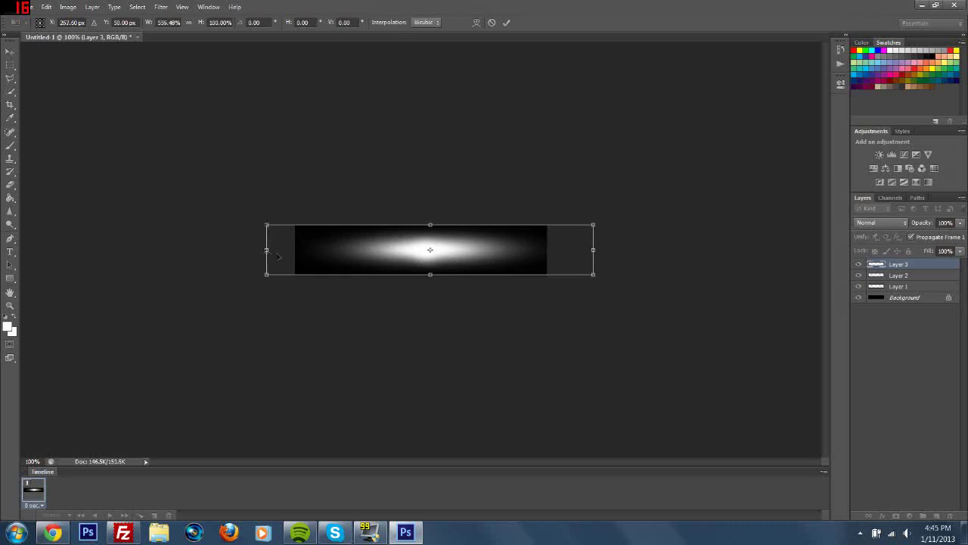
drag(591, 249, 590, 249)
Flatten the dab into a thin centred strip and apply the 617% × 10% scale.
drag(428, 226, 434, 253)
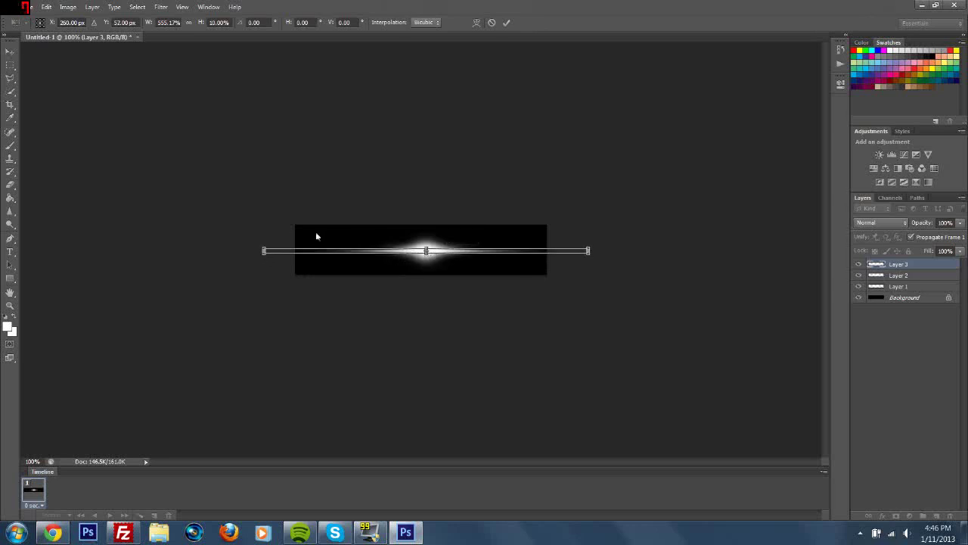
drag(263, 250, 241, 250)
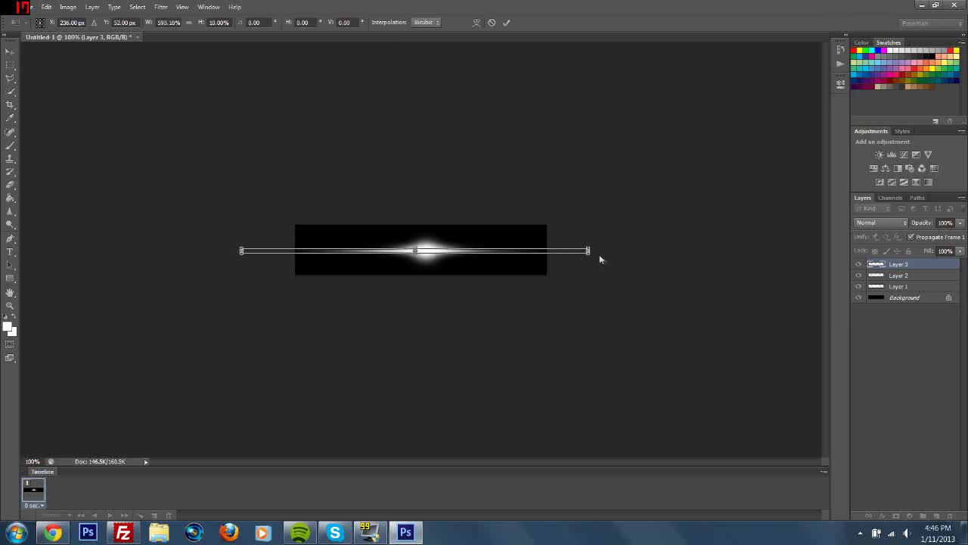
drag(588, 252, 607, 251)
drag(500, 253, 492, 253)
click(13, 53)
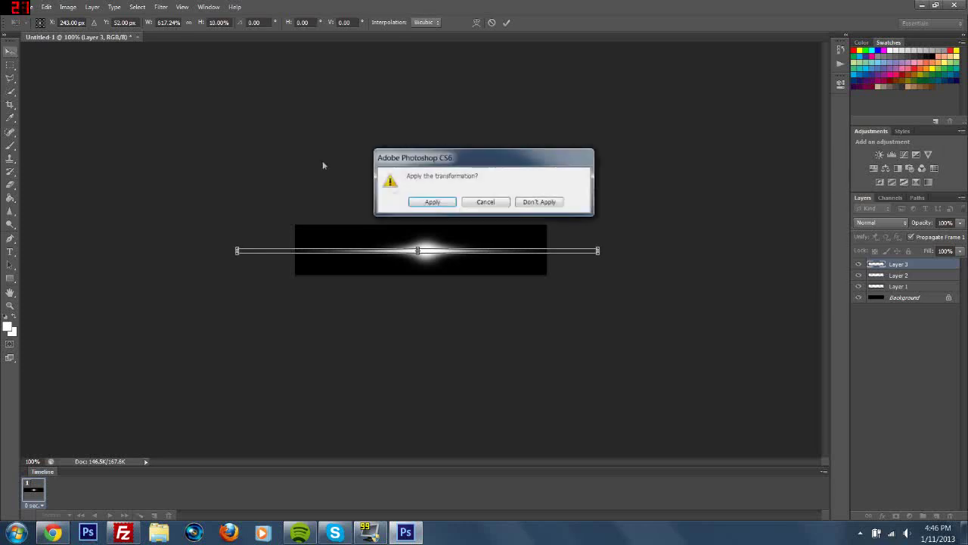
click(433, 202)
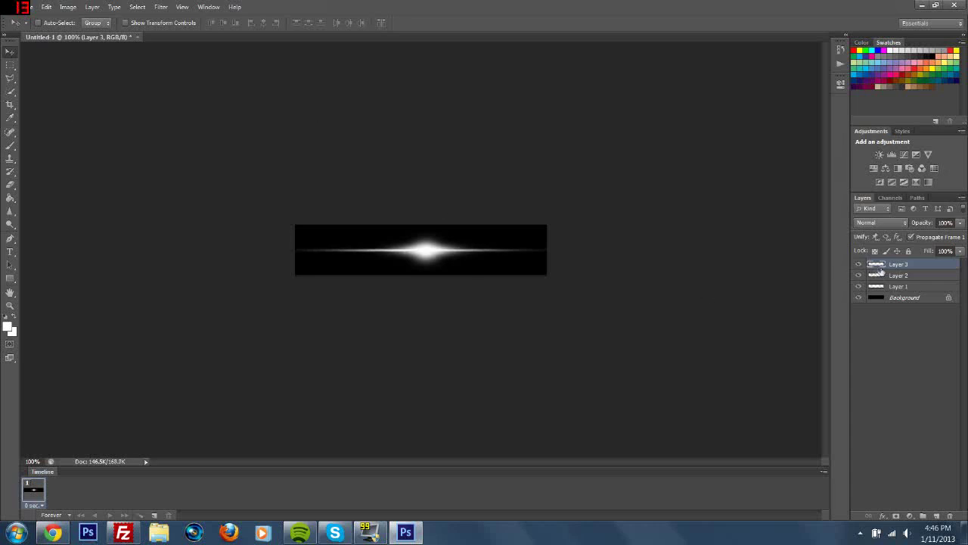
Apply a Gaussian Blur with radius 21 to Layer 3's thin line.
click(160, 7)
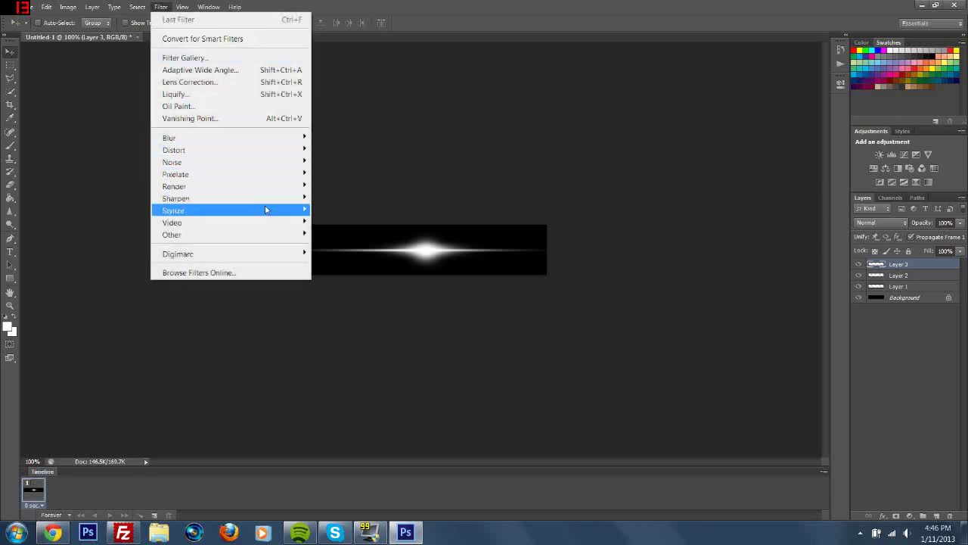
mouse_move(290, 138)
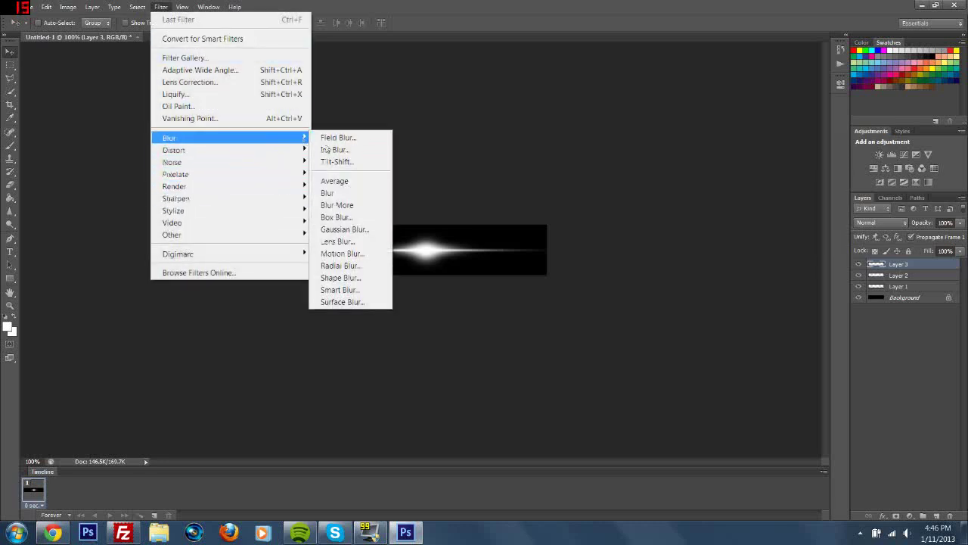
click(342, 229)
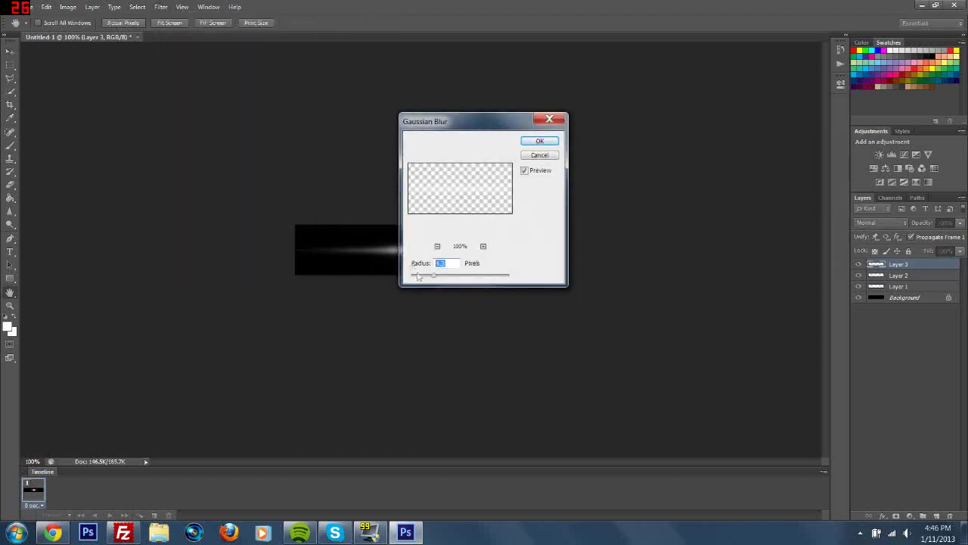
text(2)
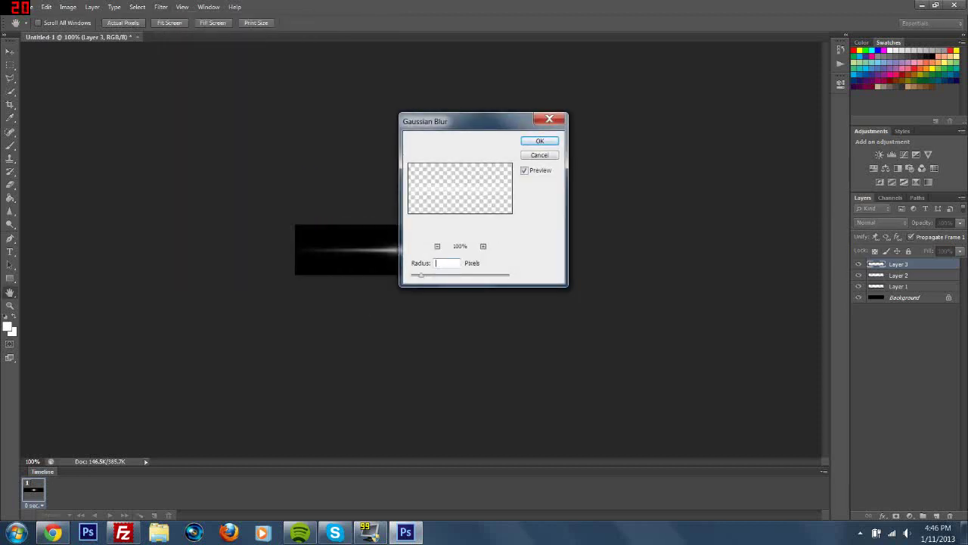
text(1)
click(543, 140)
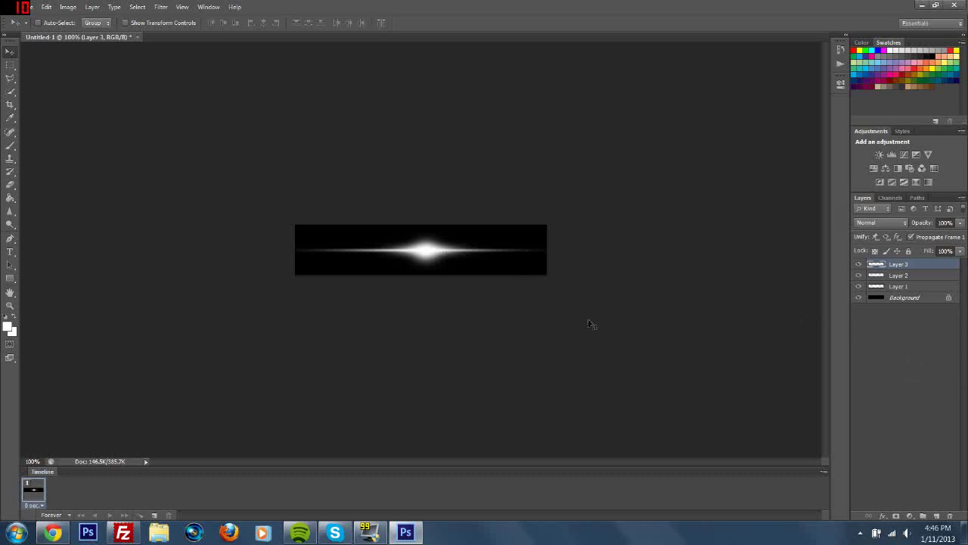
Hide and then show Layer 2 and Layer 1 to compare the line with and without the glow.
click(858, 276)
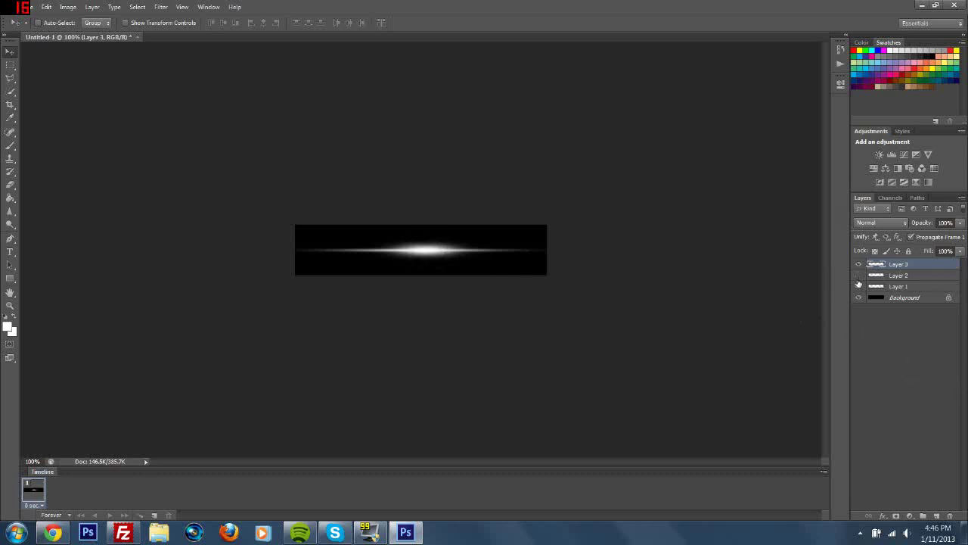
click(858, 286)
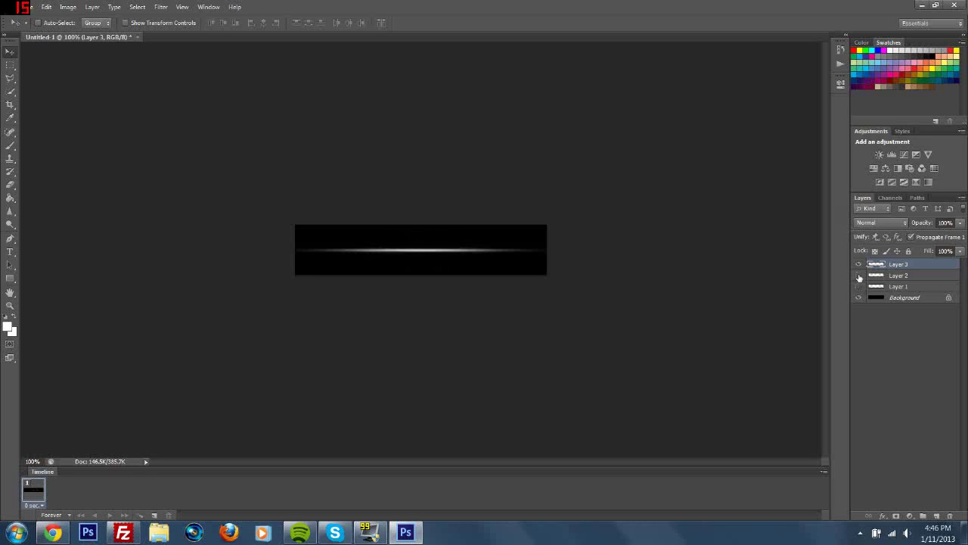
click(858, 275)
click(858, 287)
Try lower opacity values on Layer 3, then restore it to 100%.
click(945, 222)
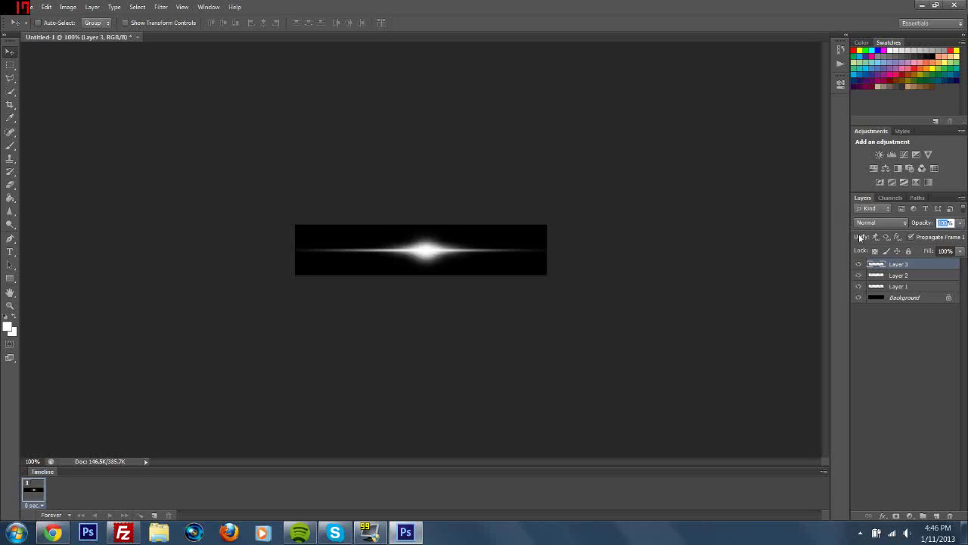
text(50)
key(Return)
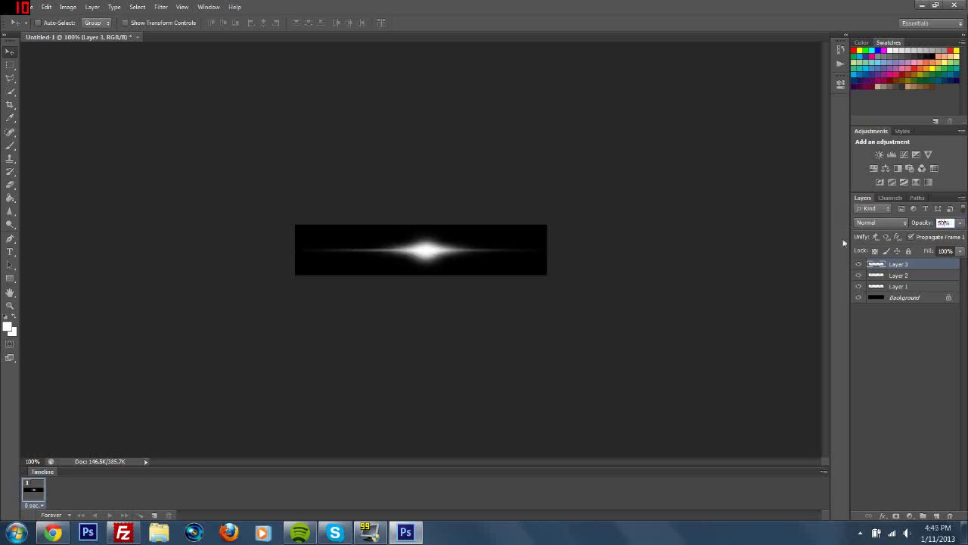
text(0)
key(Return)
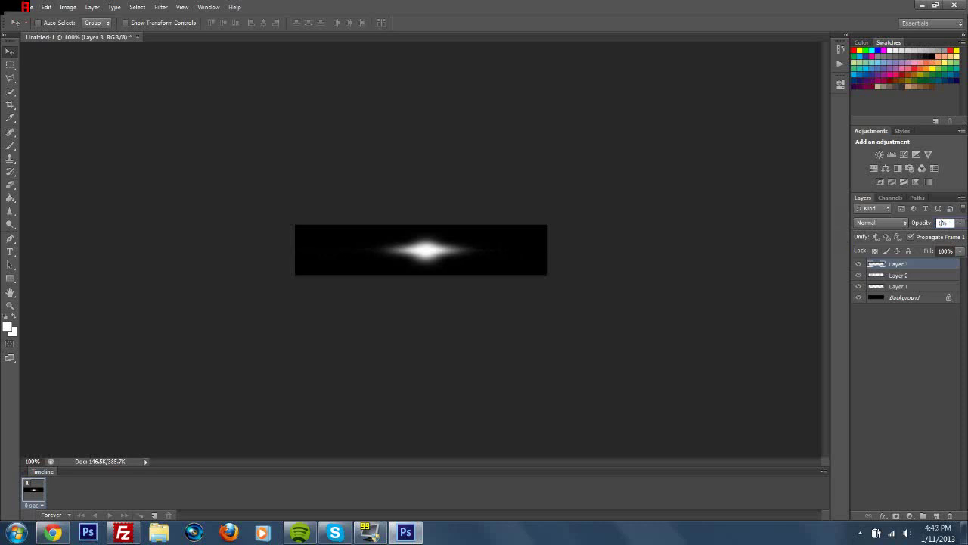
text(100)
key(Return)
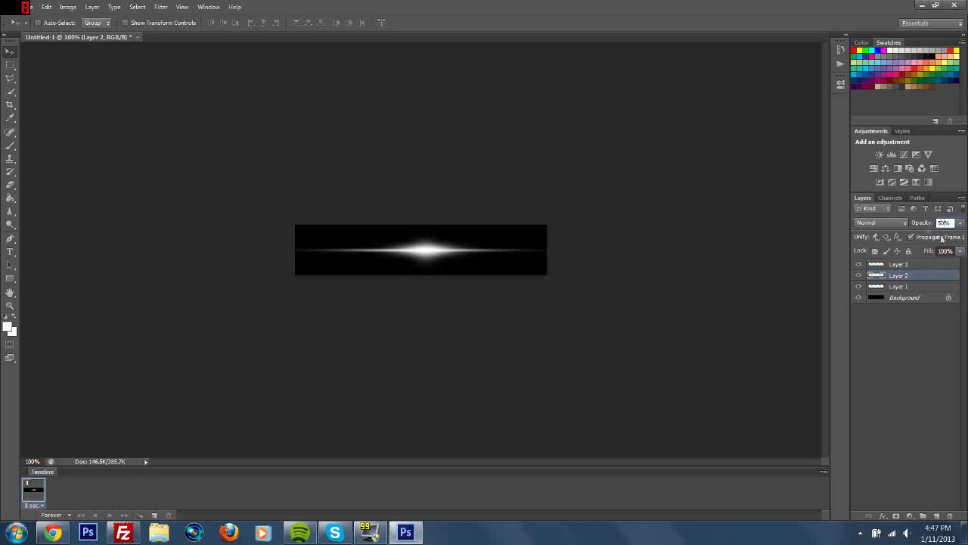
Set Layer 1's opacity to 50%.
click(898, 286)
text(50)
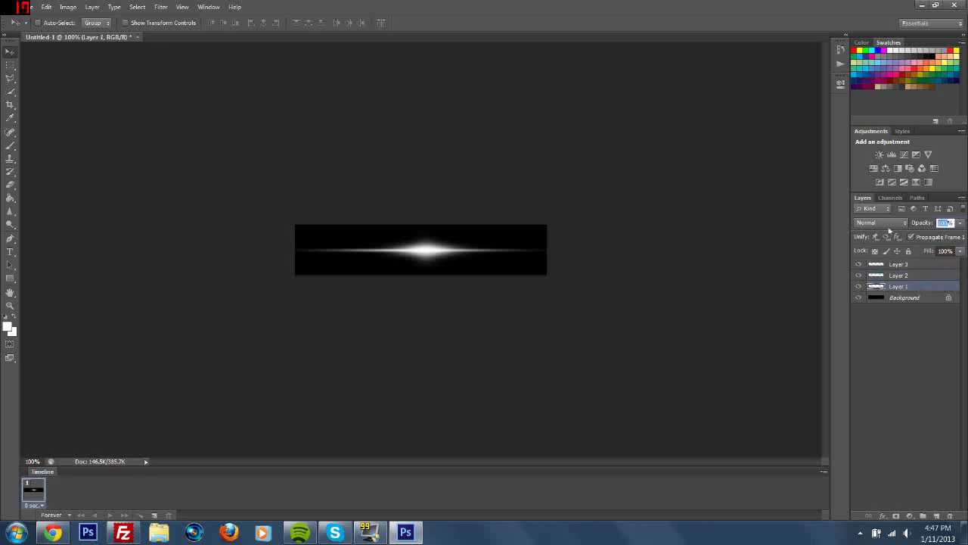
key(Return)
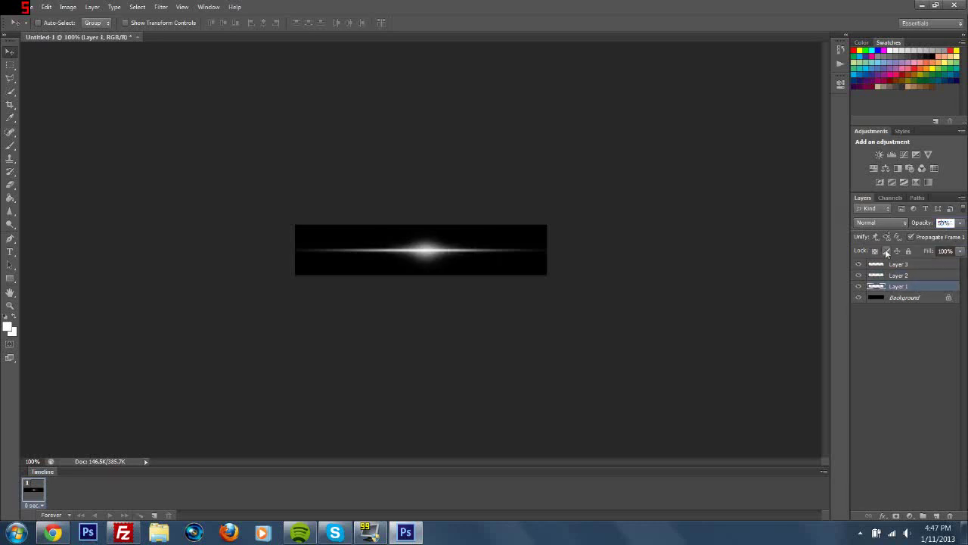